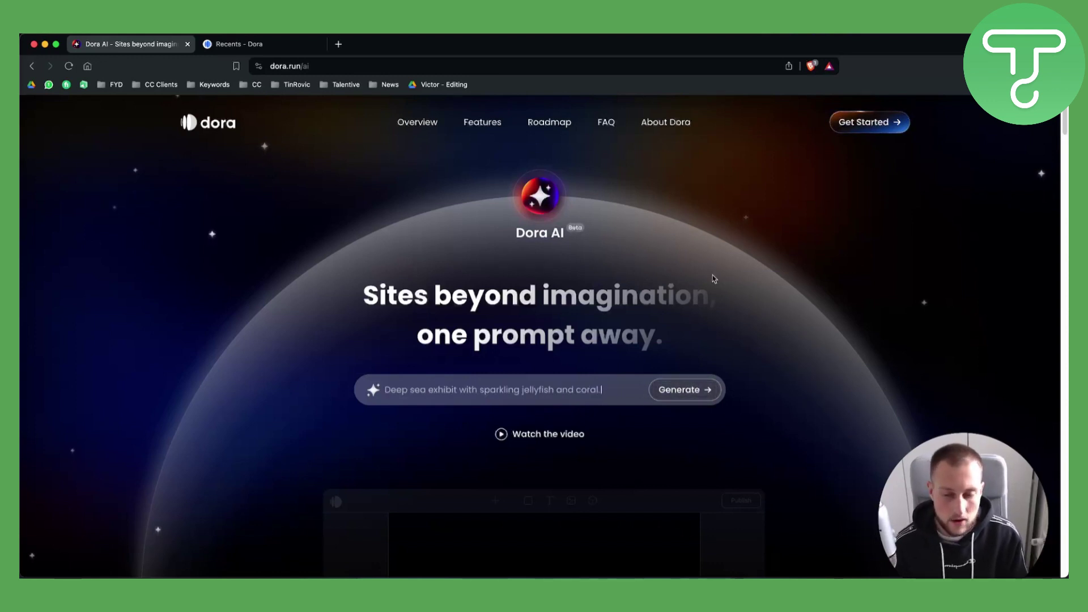
pyautogui.scroll(-5, 220, 321)
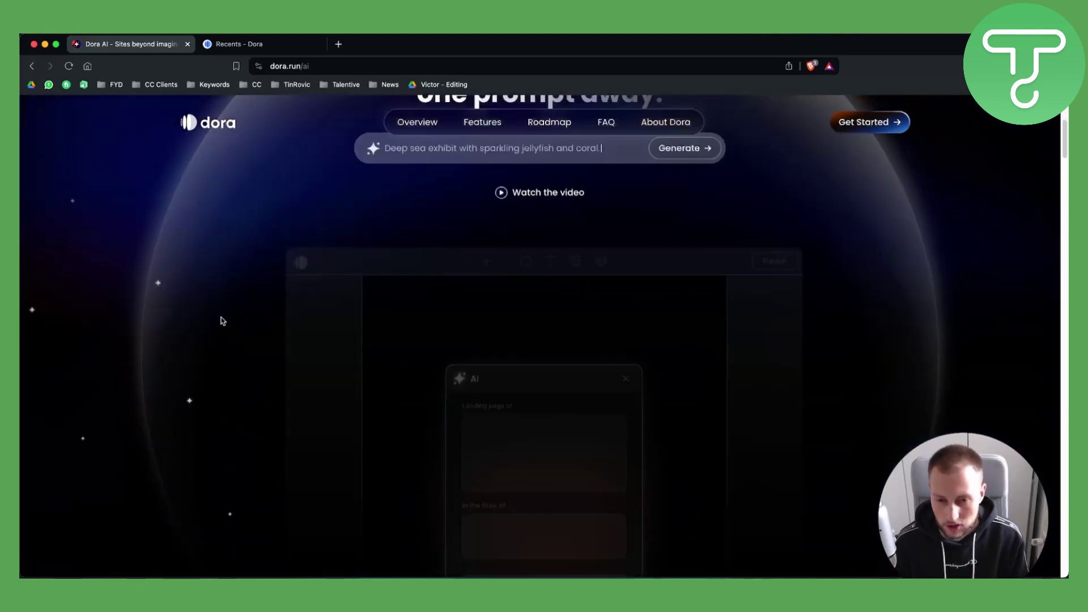
pyautogui.scroll(-3, 218, 318)
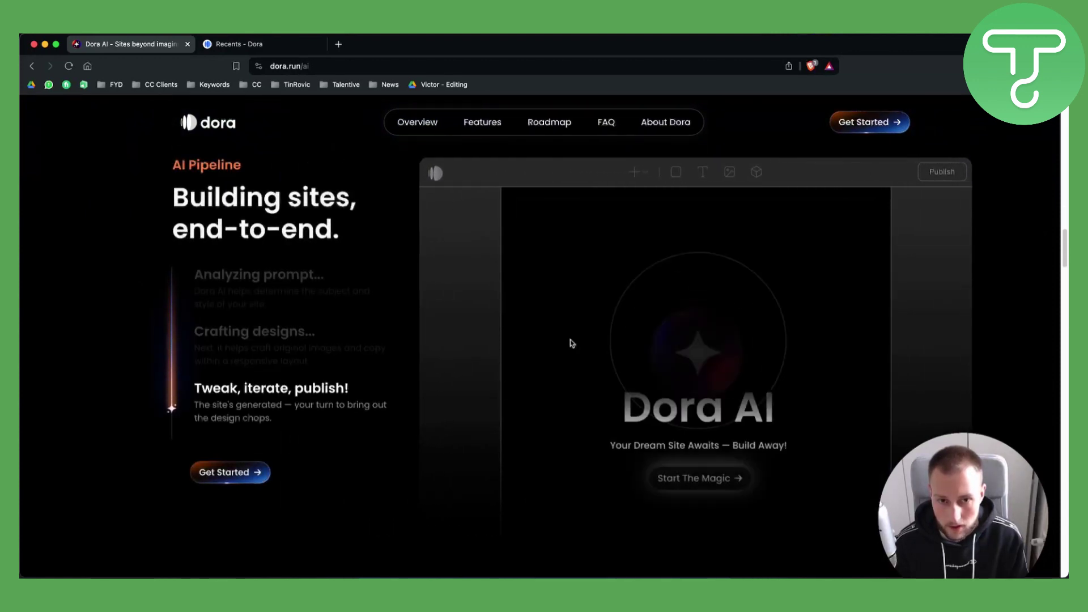
pyautogui.scroll(-1, 570, 343)
pyautogui.scroll(-2, 571, 343)
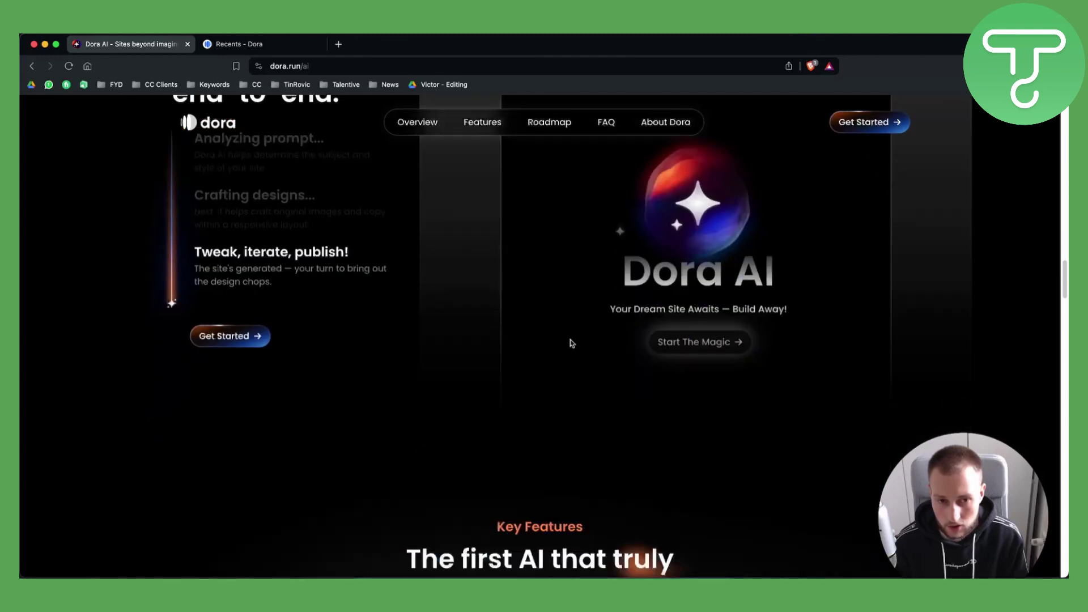
pyautogui.scroll(-5, 570, 342)
pyautogui.scroll(-3, 570, 343)
pyautogui.scroll(-3, 596, 336)
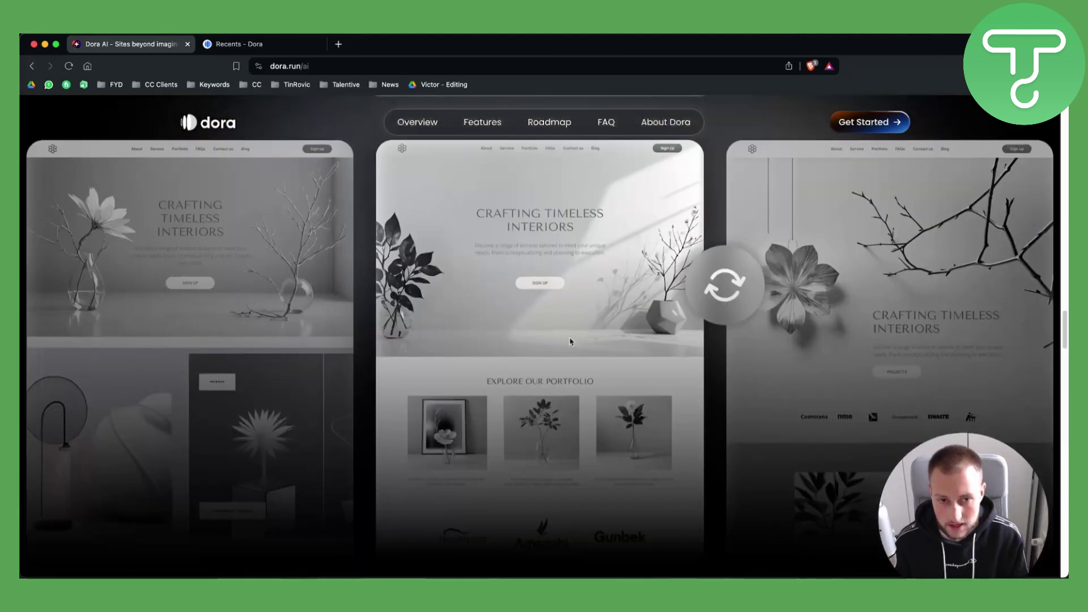
# - Browse example sites, go to the Dora dashboard and begin describing a nature photography portfolio page
pyautogui.click(730, 322)
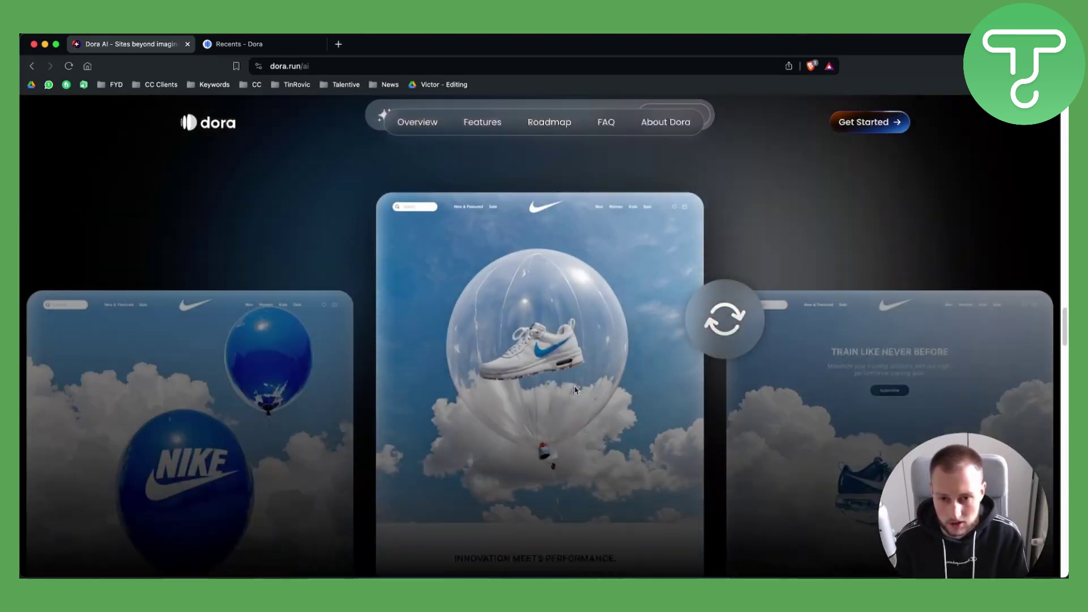
pyautogui.scroll(-2, 540, 374)
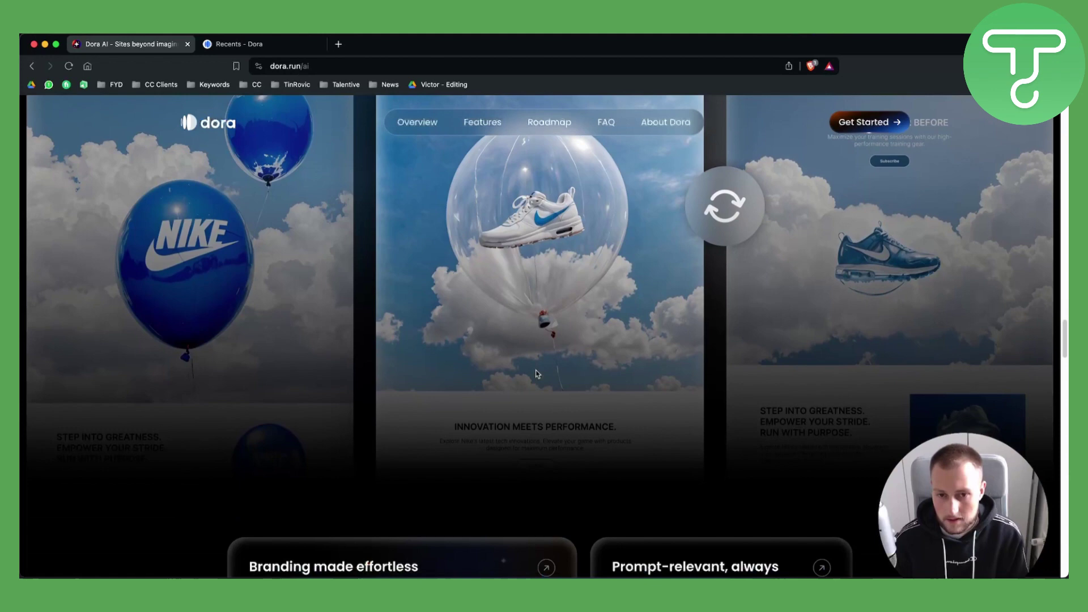
pyautogui.scroll(-3, 537, 373)
pyautogui.scroll(-1, 536, 371)
pyautogui.scroll(5, 536, 371)
pyautogui.scroll(5, 513, 354)
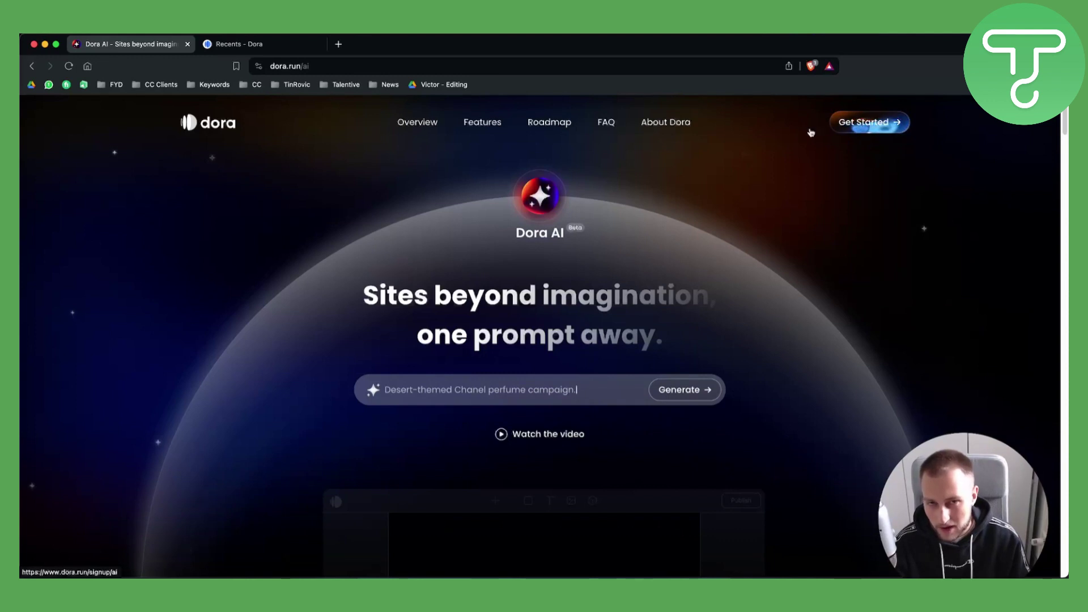
pyautogui.click(271, 51)
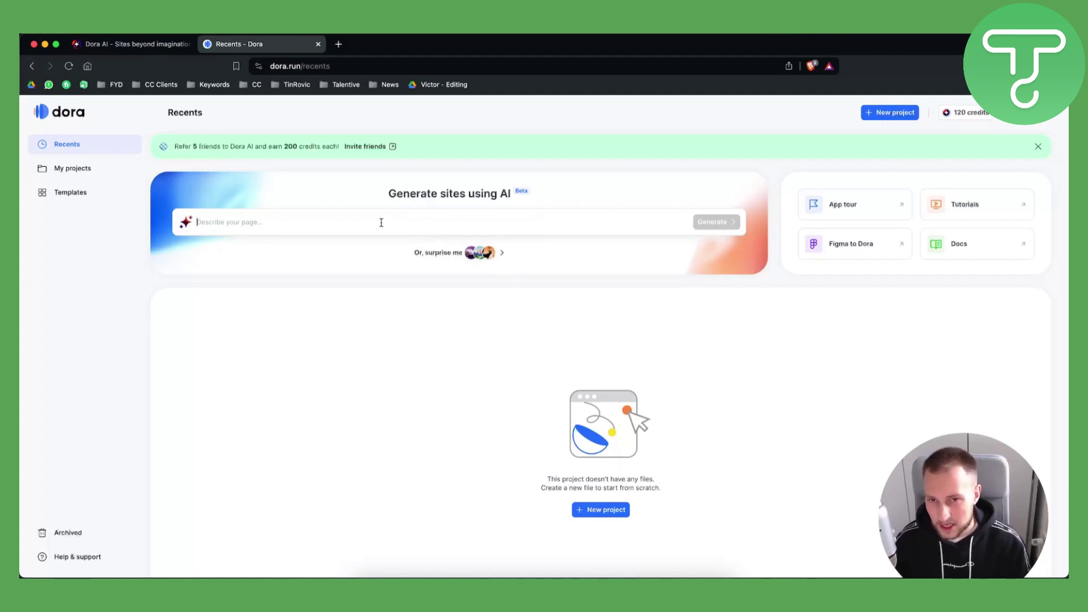
pyautogui.click(475, 228)
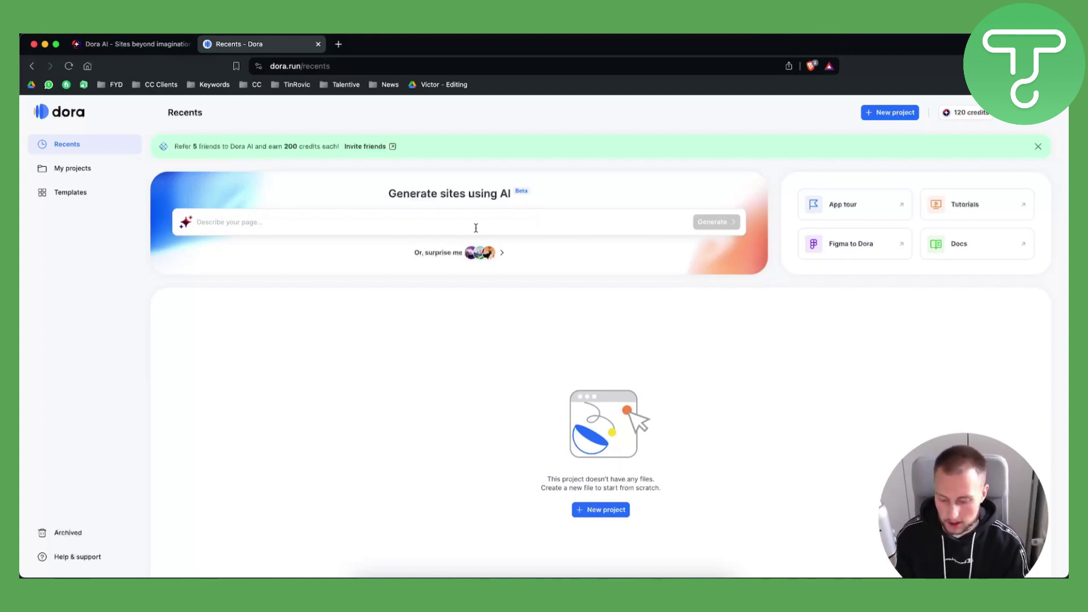
pyautogui.write('create a portfolio type')
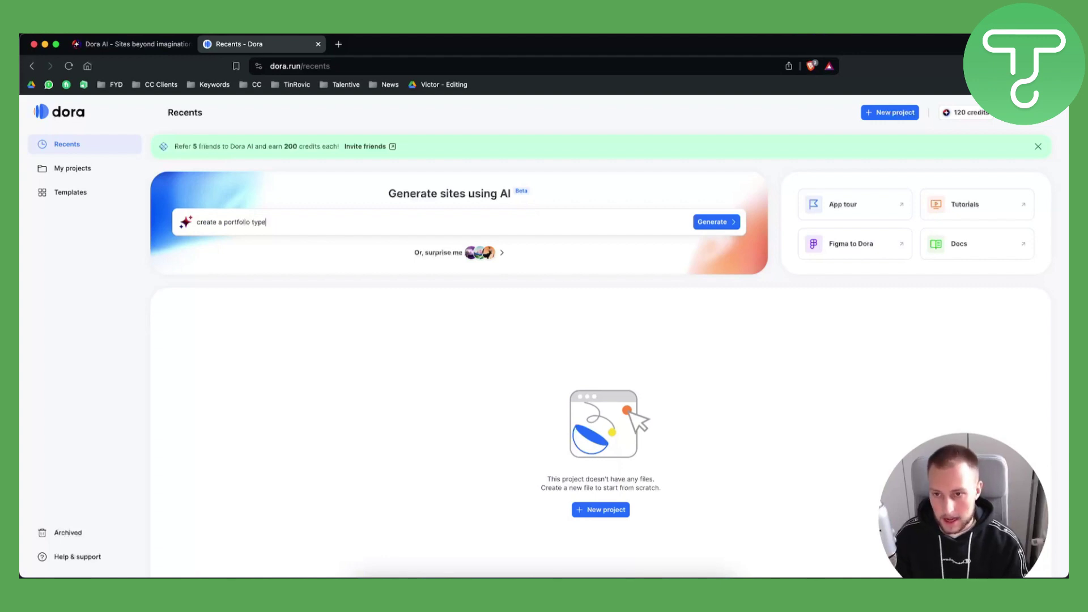
pyautogui.write(' website where I can show off my photographs')
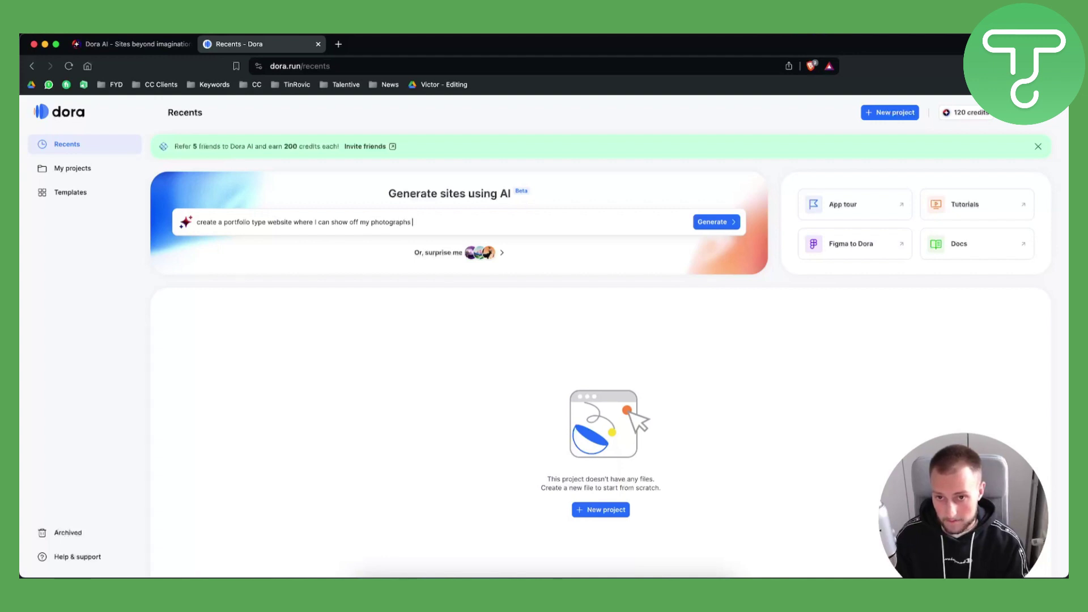
pyautogui.write('ure')
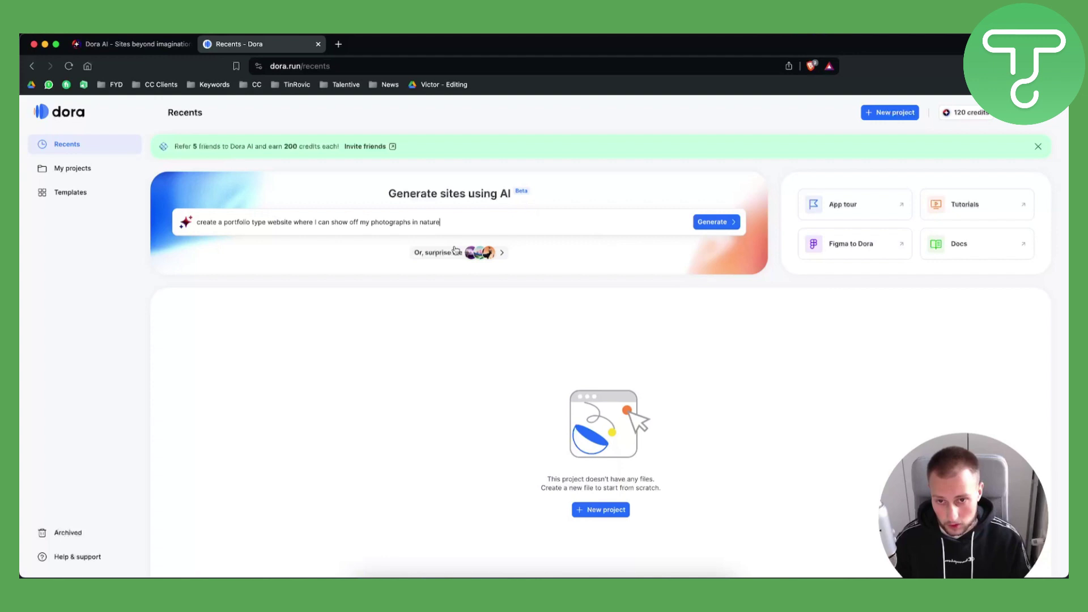
# - Generate from the portfolio prompt and set the style to 'minimal but modern style with bold fonts'
pyautogui.click(716, 226)
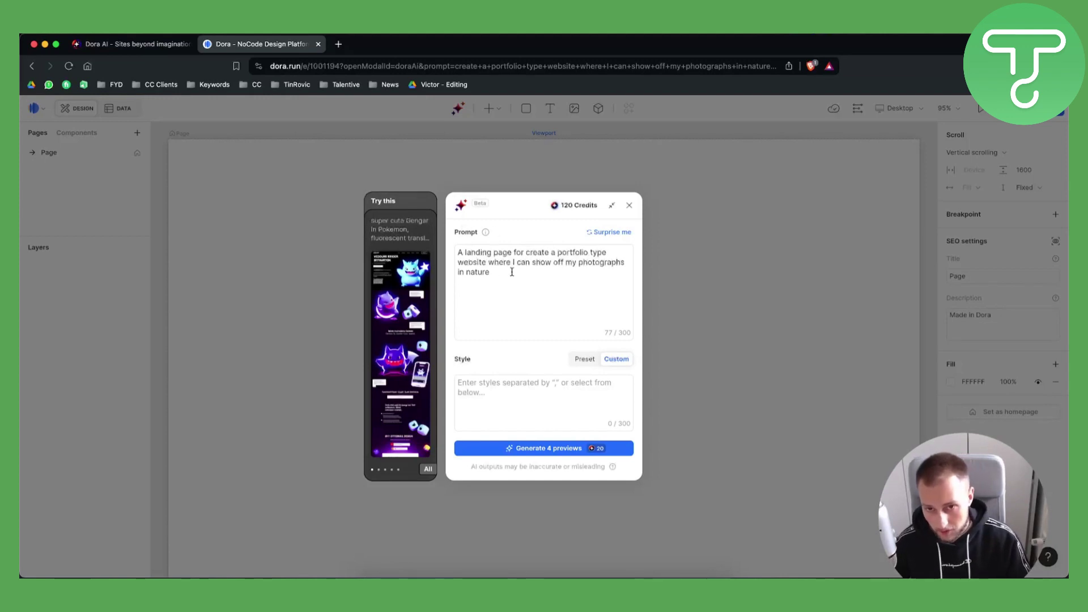
pyautogui.click(512, 390)
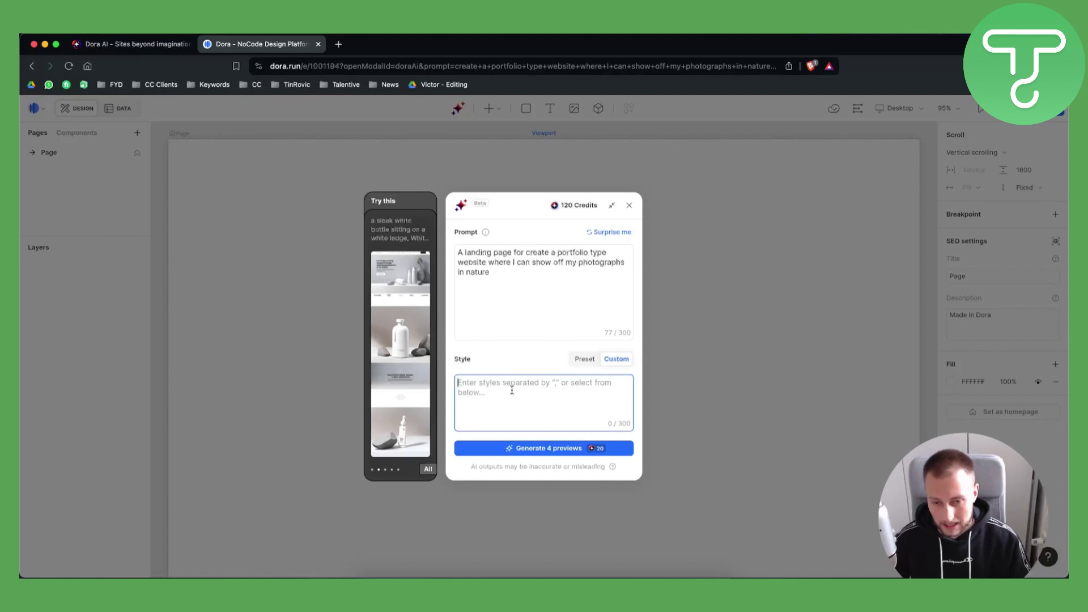
pyautogui.write('minimal, ')
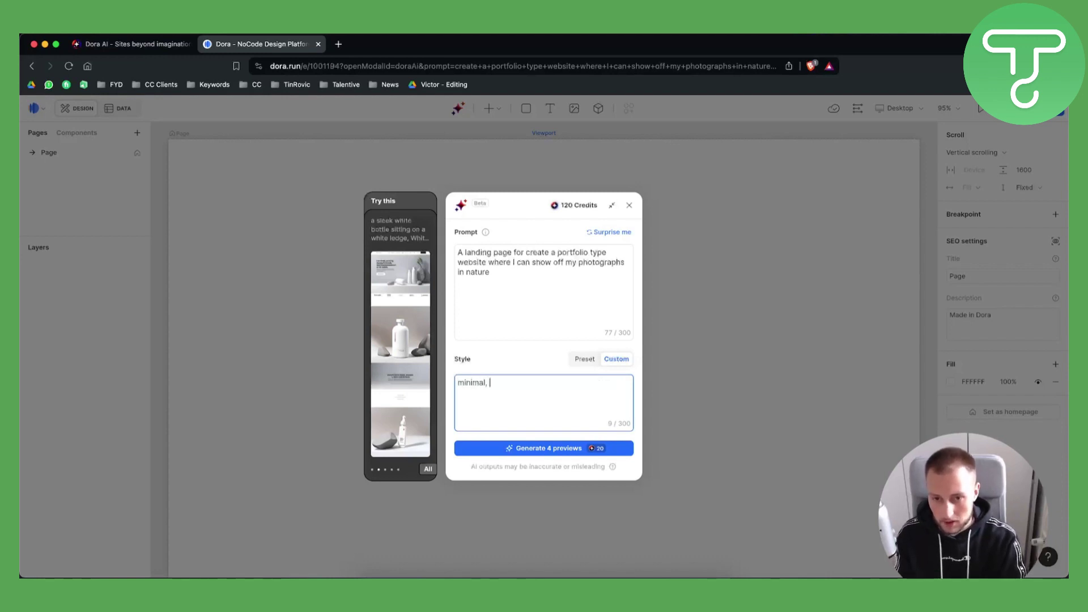
pyautogui.press('BackSpace')
pyautogui.press('BackSpace')
pyautogui.write(' but modern style with')
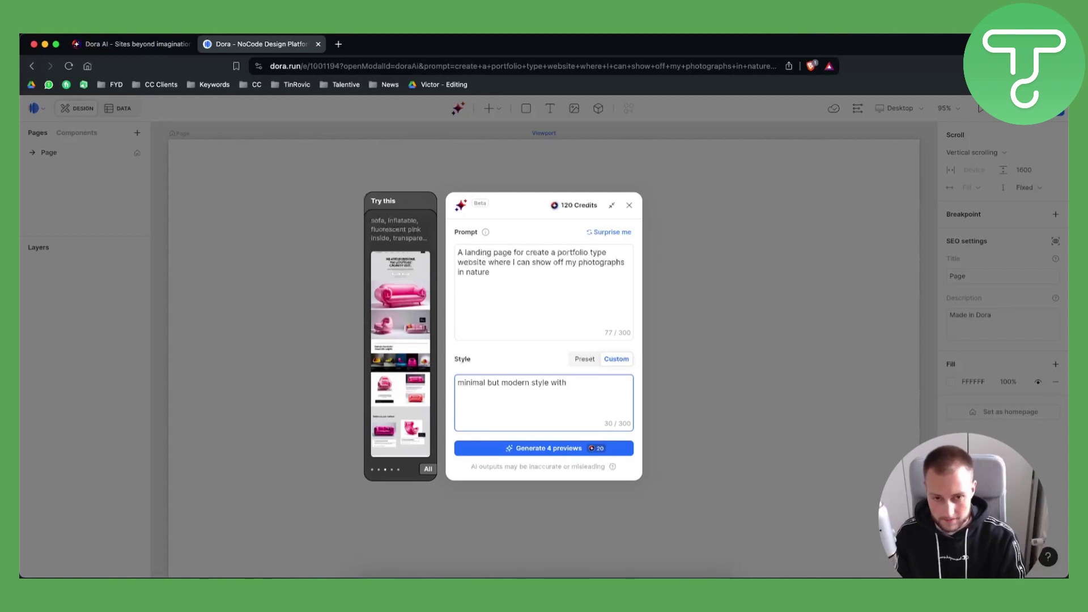
pyautogui.write('nts')
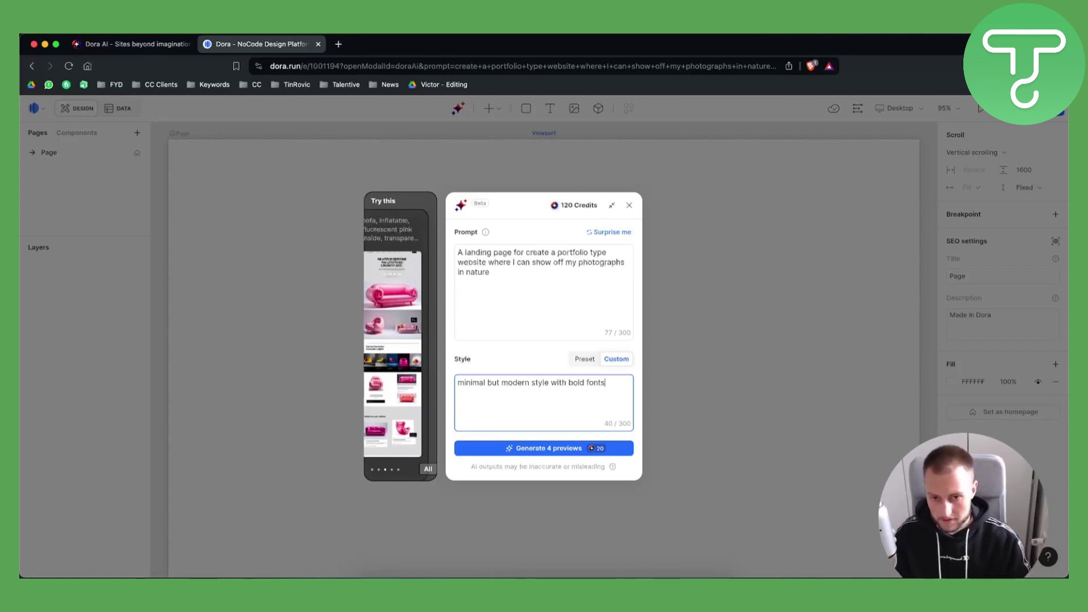
# - Generate 4 previews and build the full portfolio page from the chosen preview
pyautogui.click(517, 449)
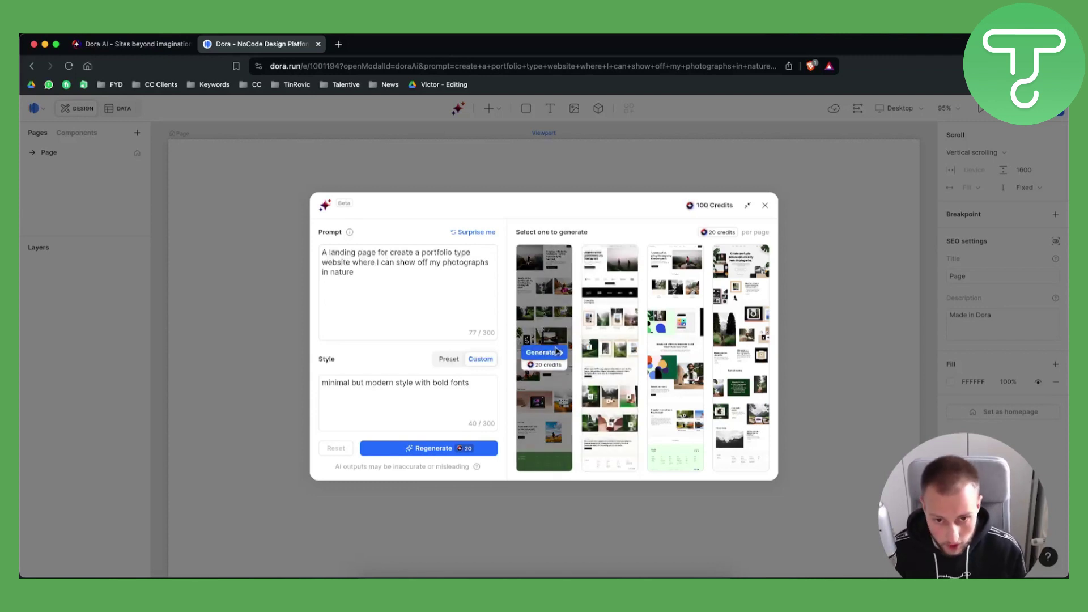
pyautogui.moveTo(544, 358)
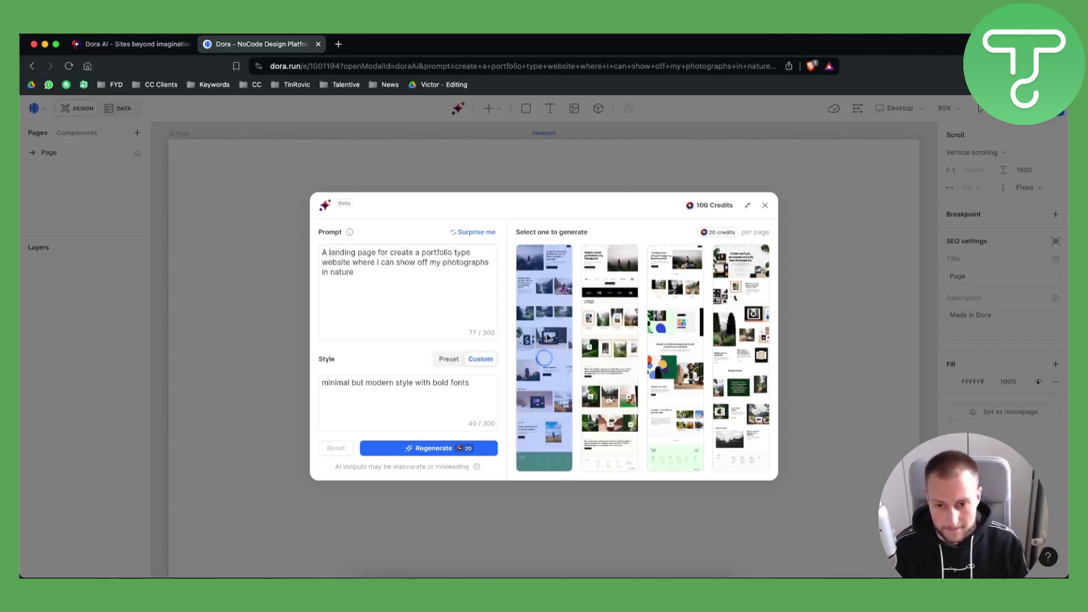
pyautogui.click(550, 338)
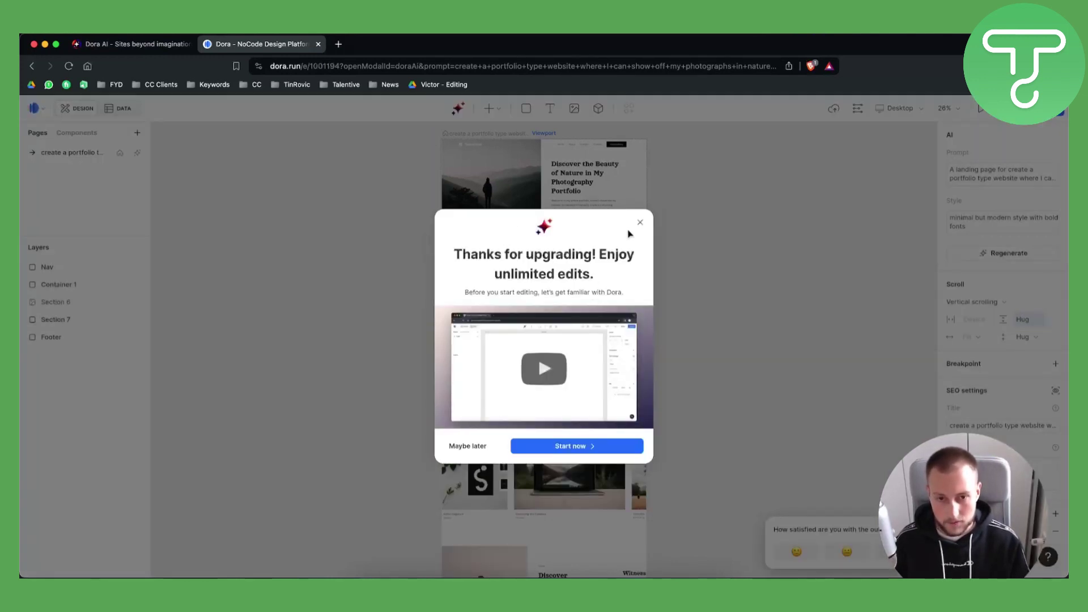
# - Select the 'Discover the Beauty' heading, cancel the upgrade-to-edit offer and return to the Dora AI landing page
pyautogui.click(639, 223)
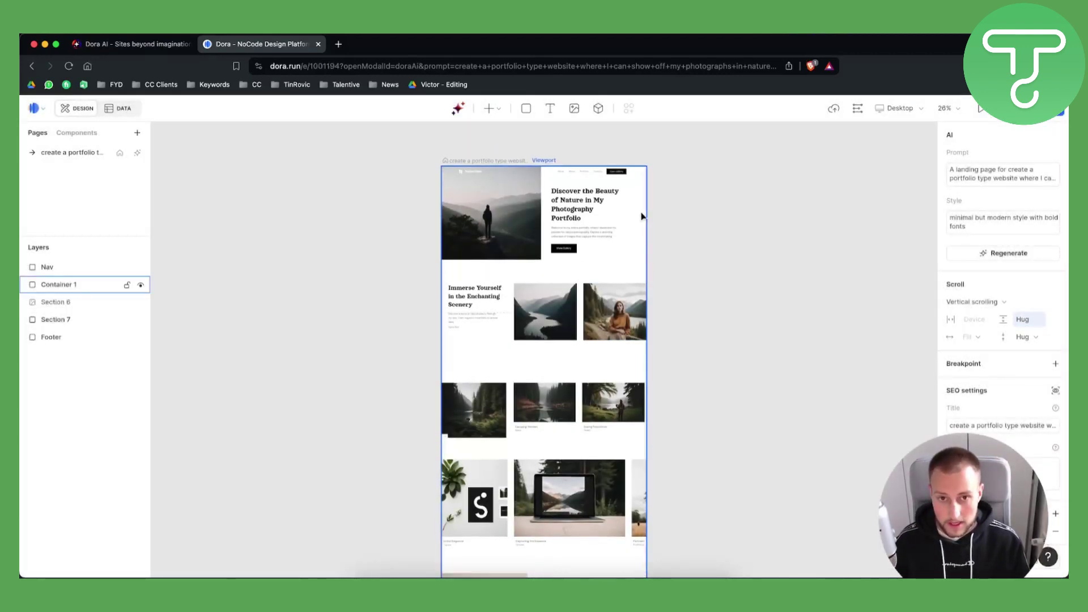
pyautogui.scroll(2, 654, 296)
pyautogui.scroll(-1, 655, 297)
pyautogui.scroll(-1, 662, 298)
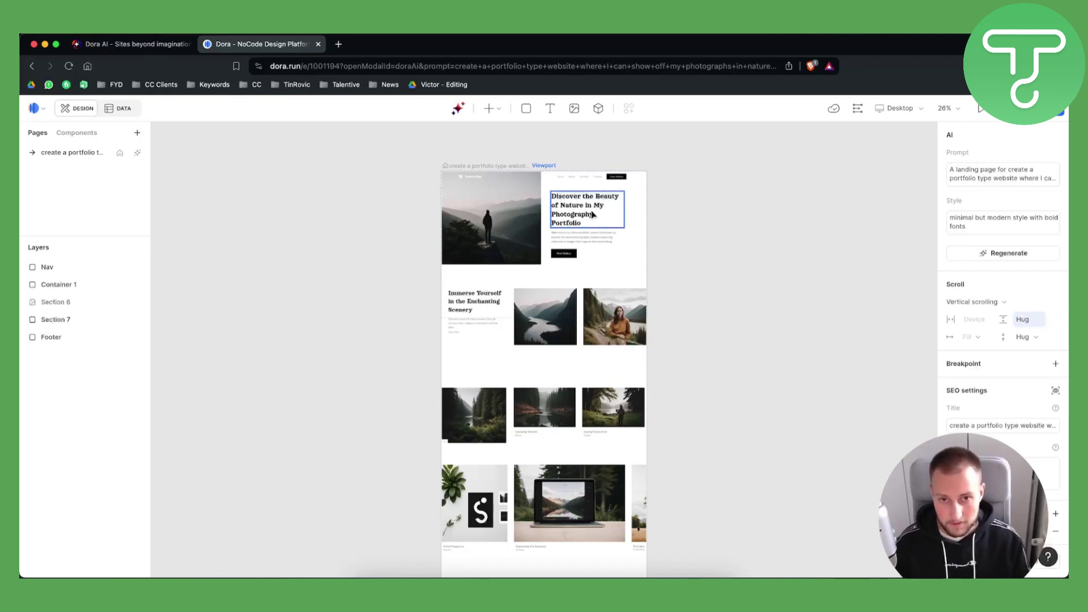
pyautogui.scroll(2, 646, 215)
pyautogui.scroll(3, 588, 204)
pyautogui.scroll(3, 528, 191)
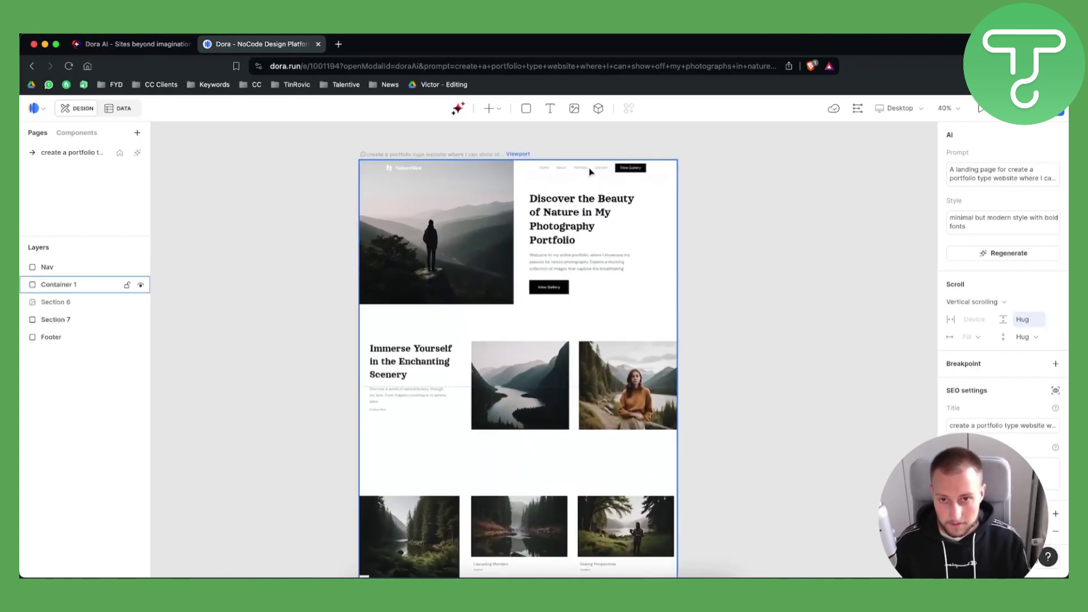
pyautogui.scroll(3, 503, 183)
pyautogui.scroll(2, 501, 174)
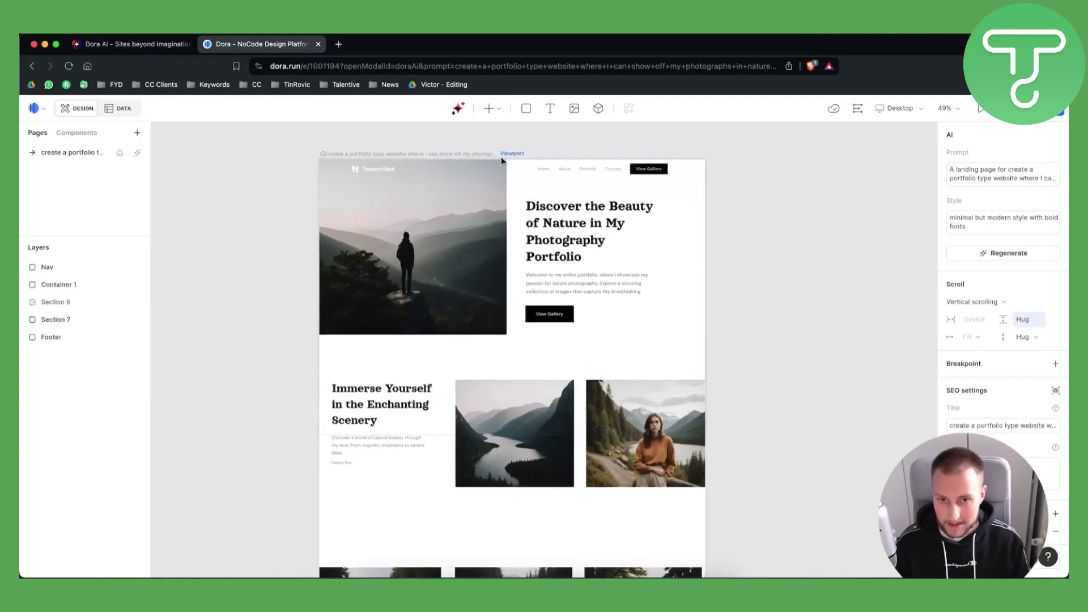
pyautogui.scroll(2, 505, 158)
pyautogui.scroll(2, 510, 149)
pyautogui.scroll(2, 799, 236)
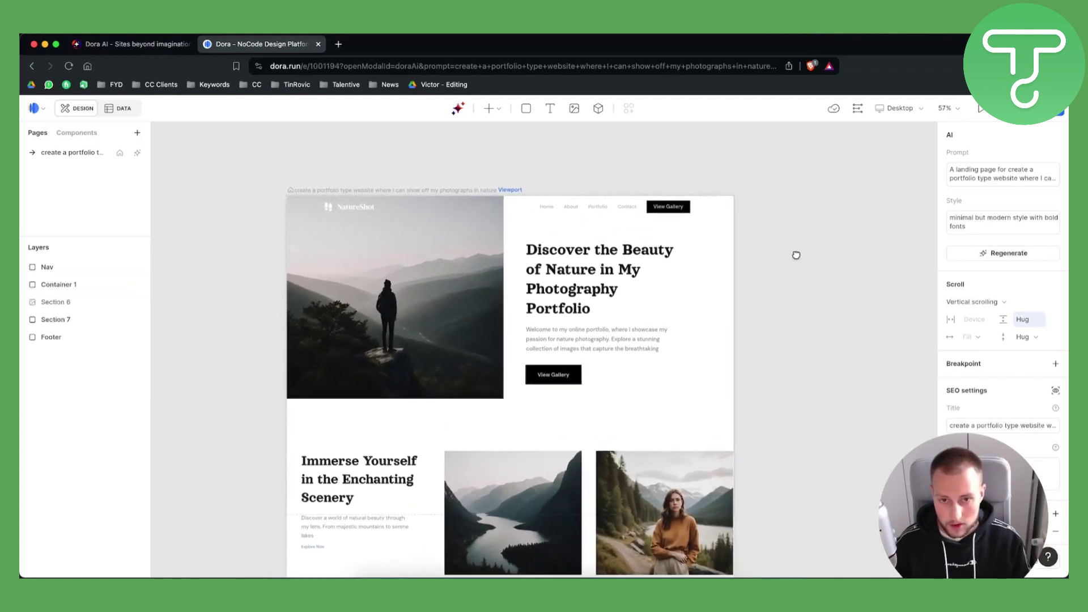
pyautogui.scroll(-2, 795, 253)
pyautogui.click(565, 249)
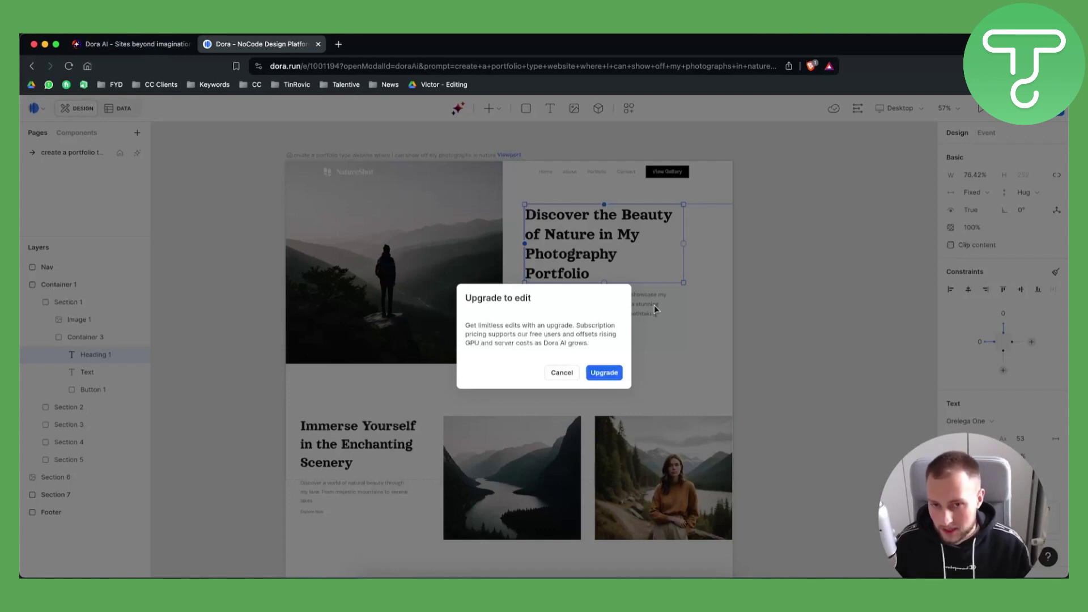
pyautogui.click(561, 374)
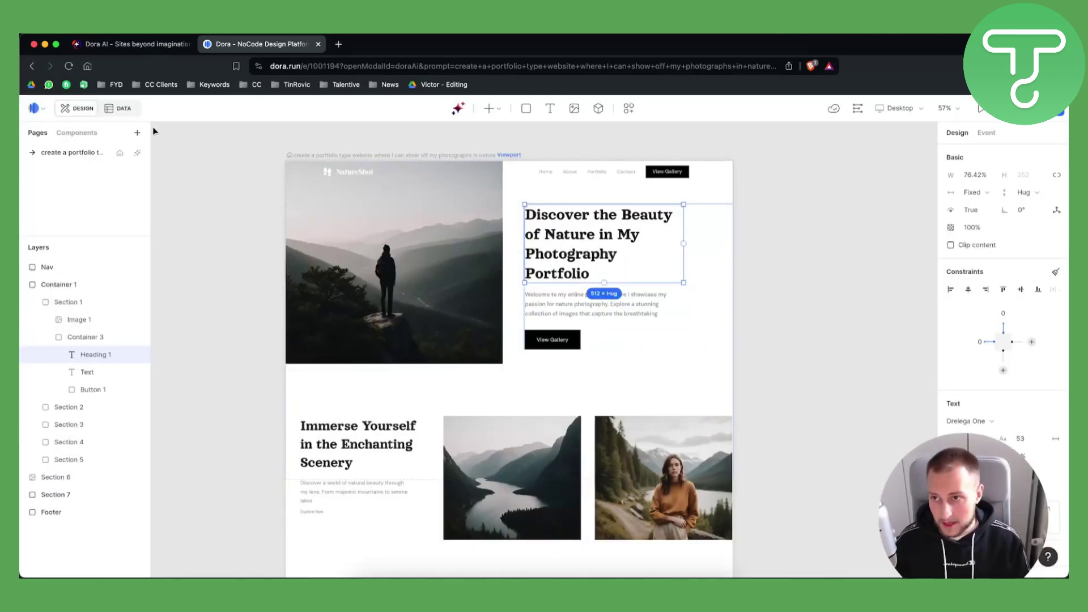
pyautogui.press('super+1')
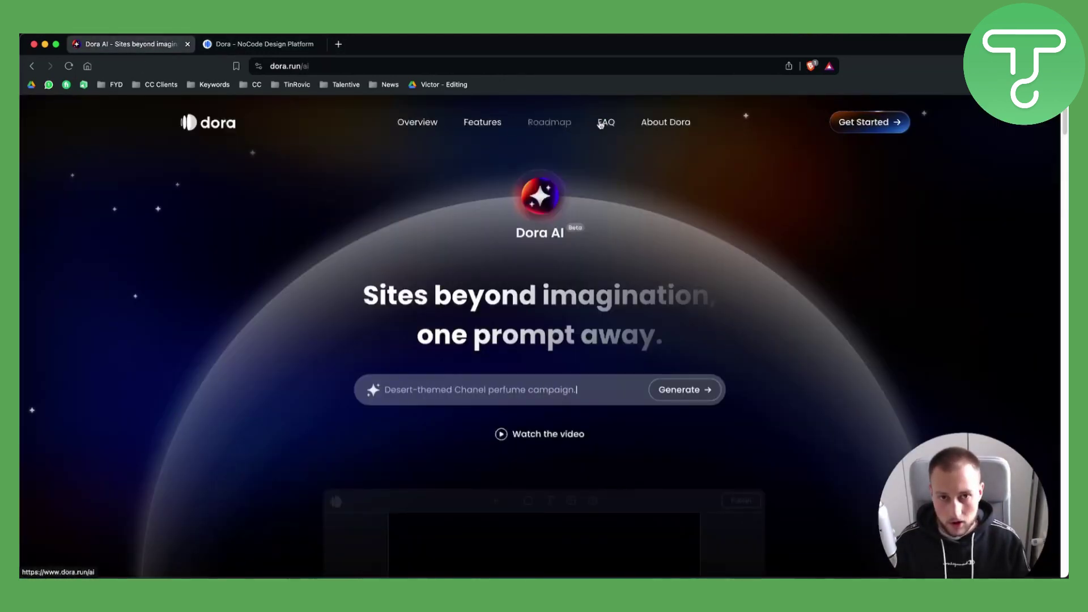
pyautogui.scroll(-10, 613, 259)
pyautogui.scroll(-10, 576, 270)
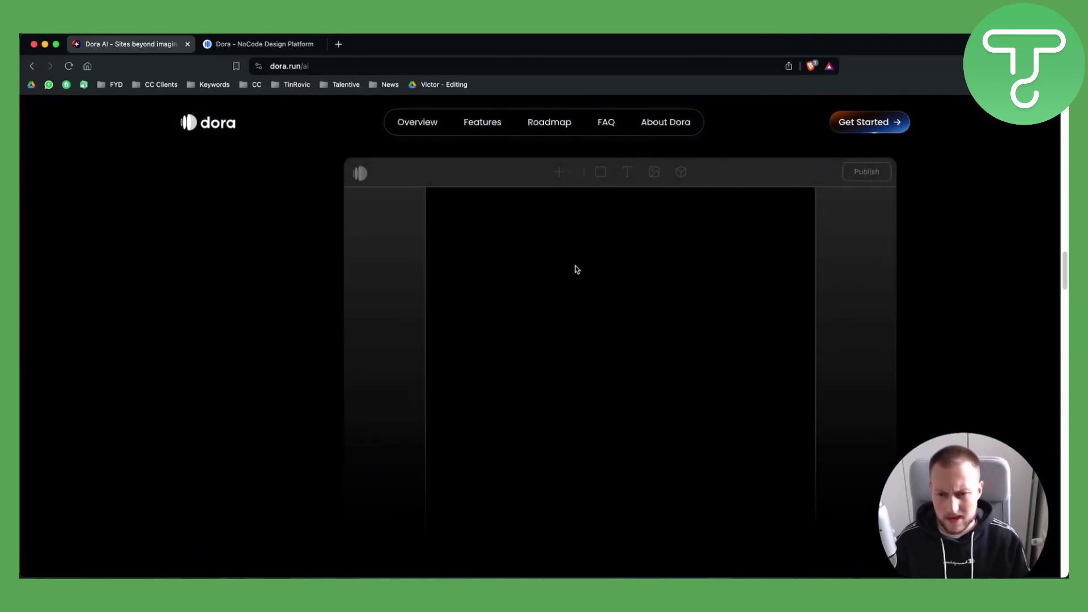
pyautogui.scroll(-10, 571, 270)
pyautogui.scroll(-10, 572, 269)
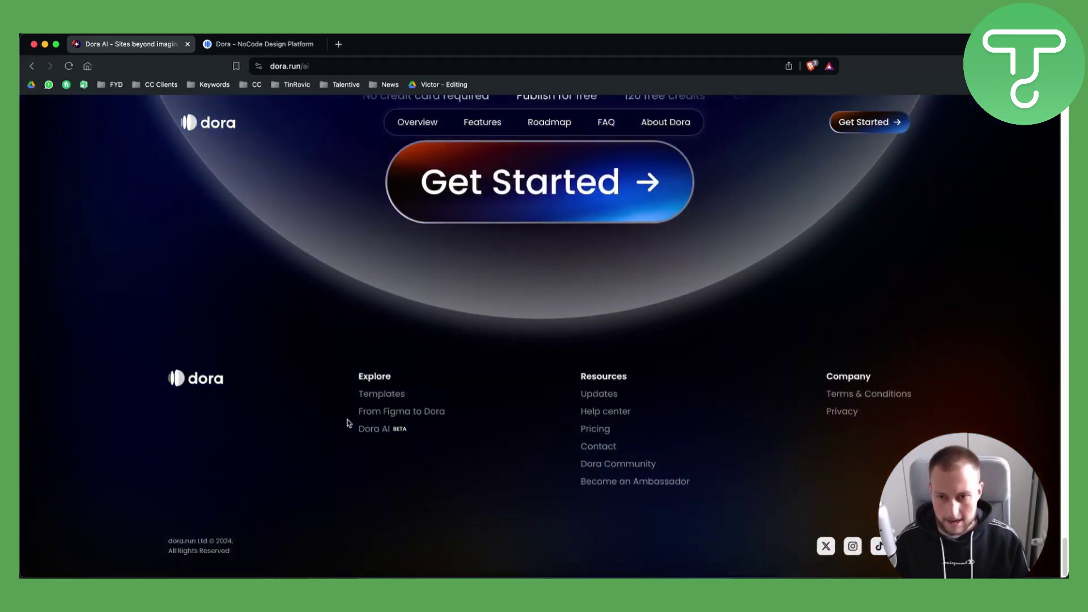
pyautogui.scroll(3, 550, 401)
pyautogui.scroll(-3, 568, 415)
# - Open the Dora pricing page from the footer's Resources links
pyautogui.click(598, 429)
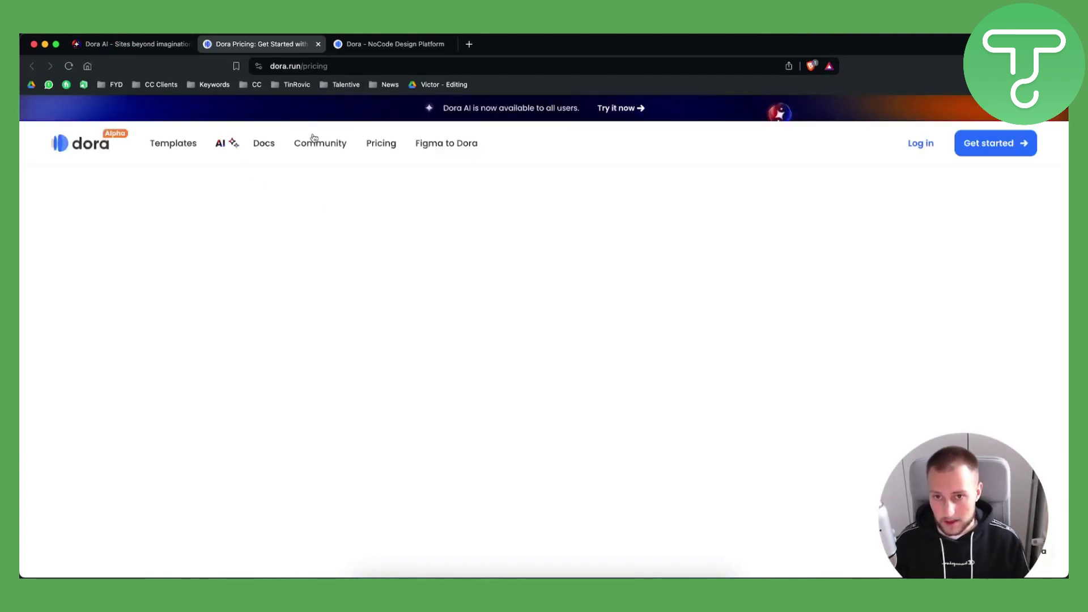
pyautogui.scroll(-2, 574, 364)
pyautogui.scroll(-1, 573, 364)
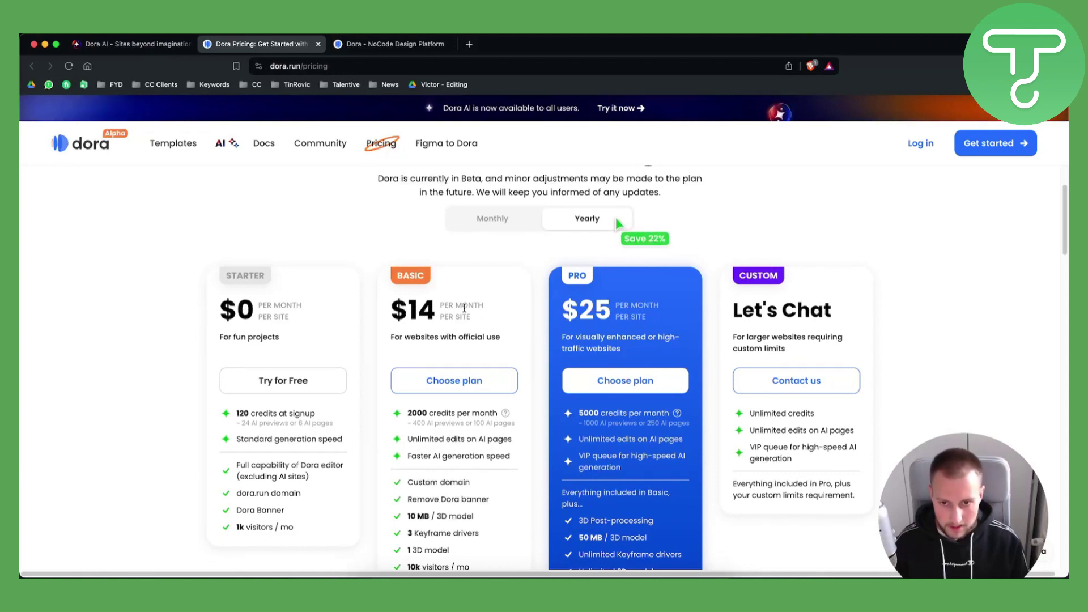
pyautogui.scroll(-1, 437, 421)
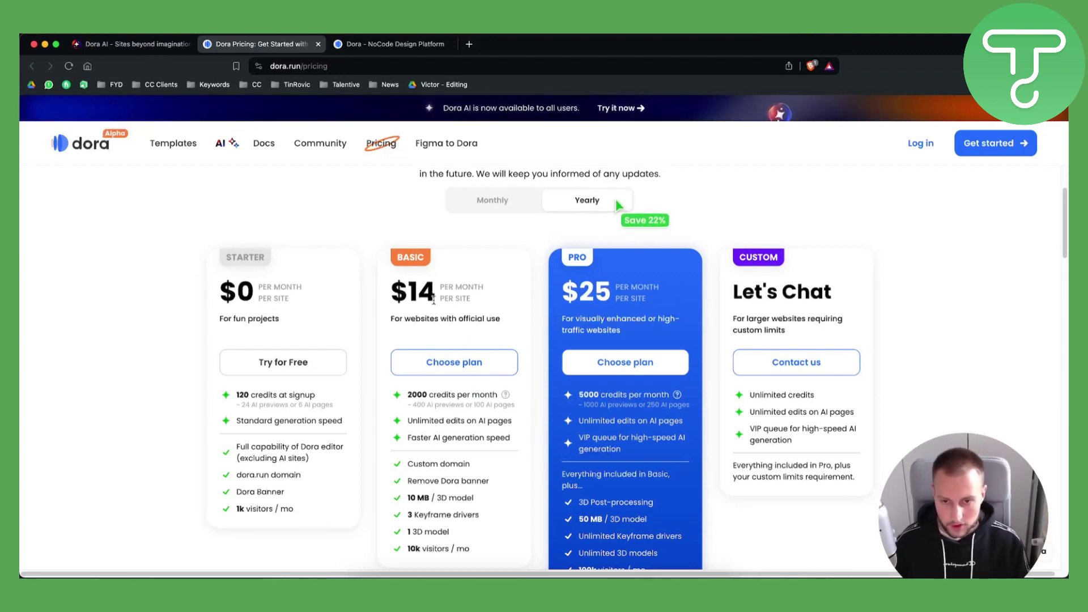
# - Compare the pricing plans with the generated portfolio by switching between the pricing, landing and editor tabs
pyautogui.click(369, 47)
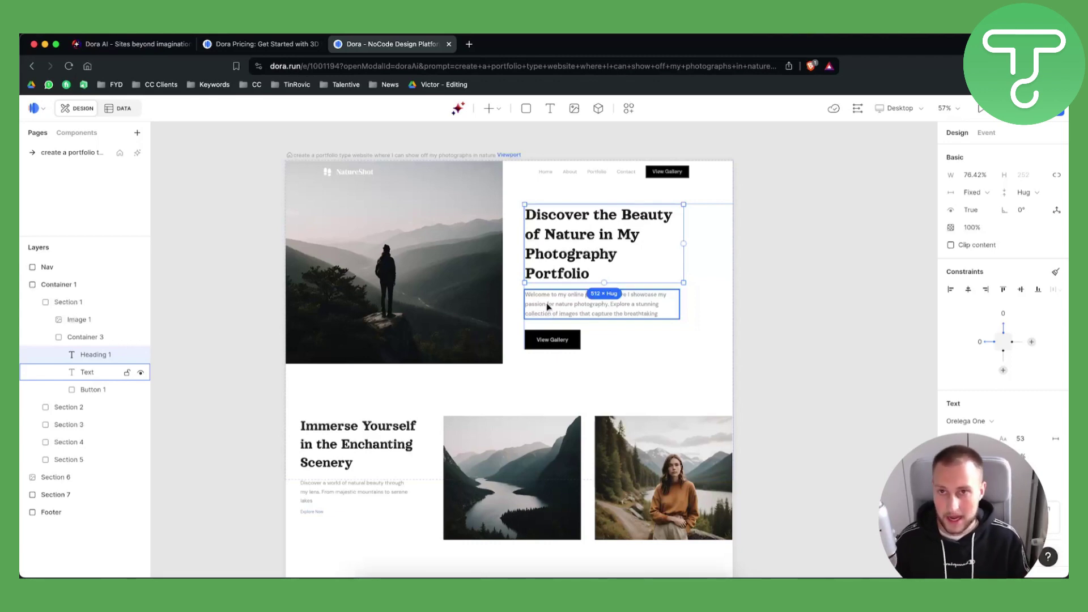
pyautogui.click(259, 44)
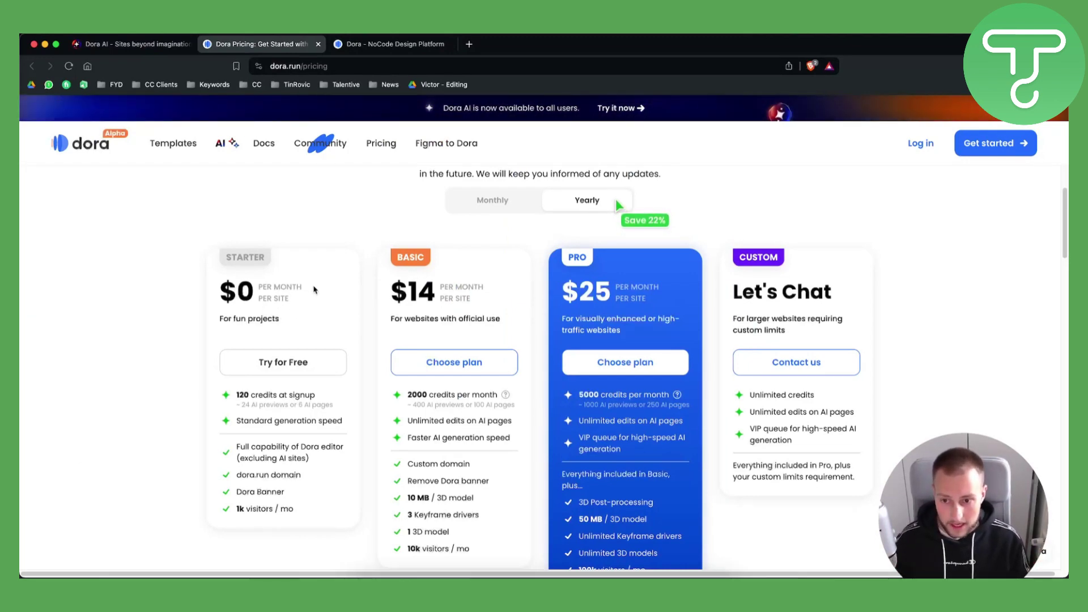
pyautogui.scroll(-2, 316, 295)
pyautogui.scroll(-5, 320, 296)
pyautogui.scroll(-8, 324, 296)
pyautogui.scroll(-10, 325, 296)
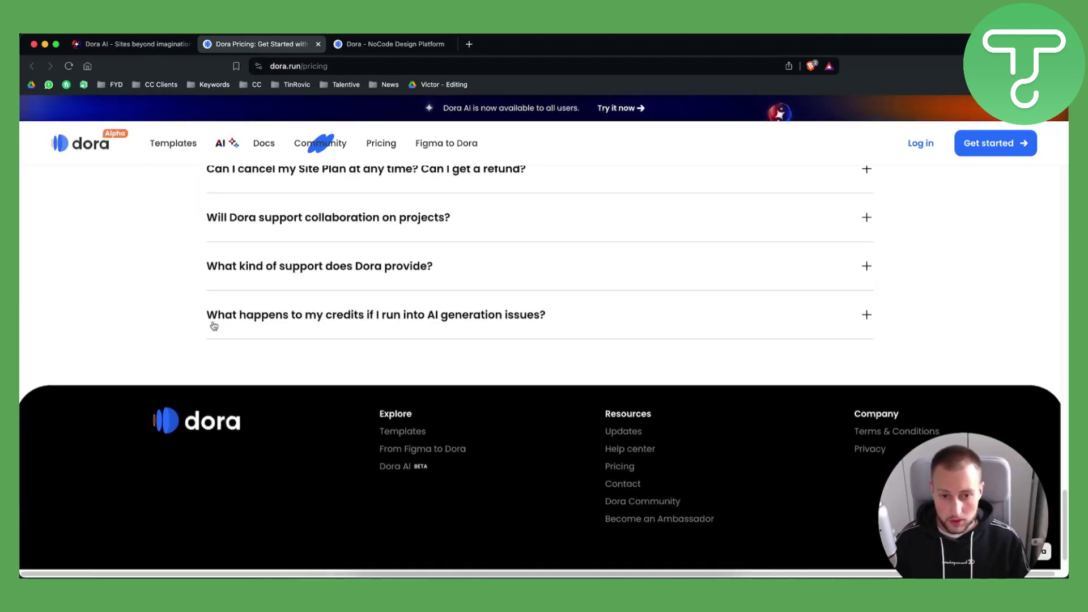
pyautogui.scroll(20, 217, 310)
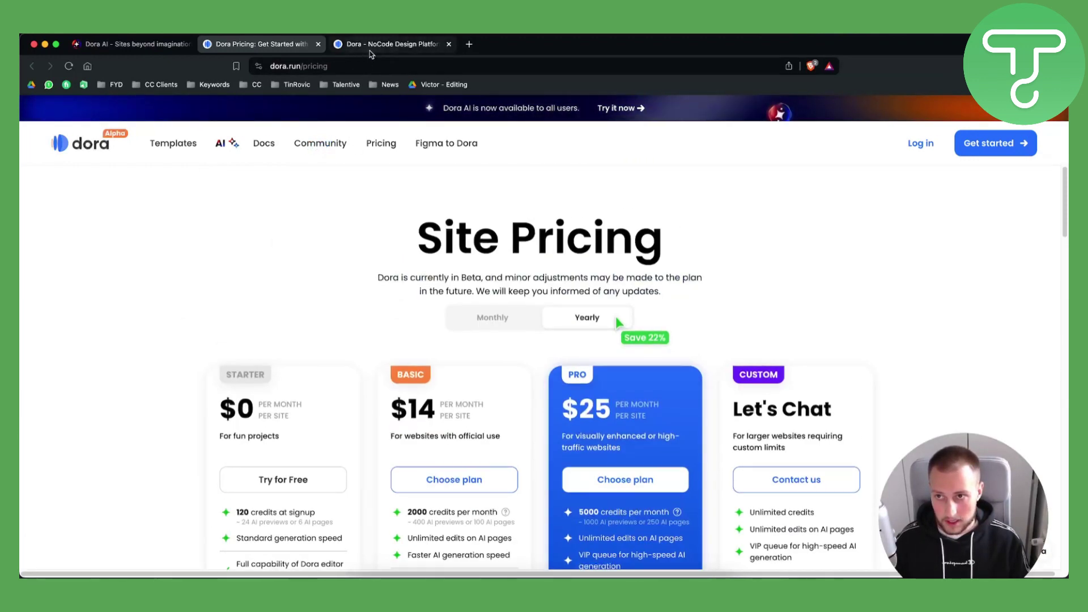
pyautogui.click(132, 44)
pyautogui.click(411, 45)
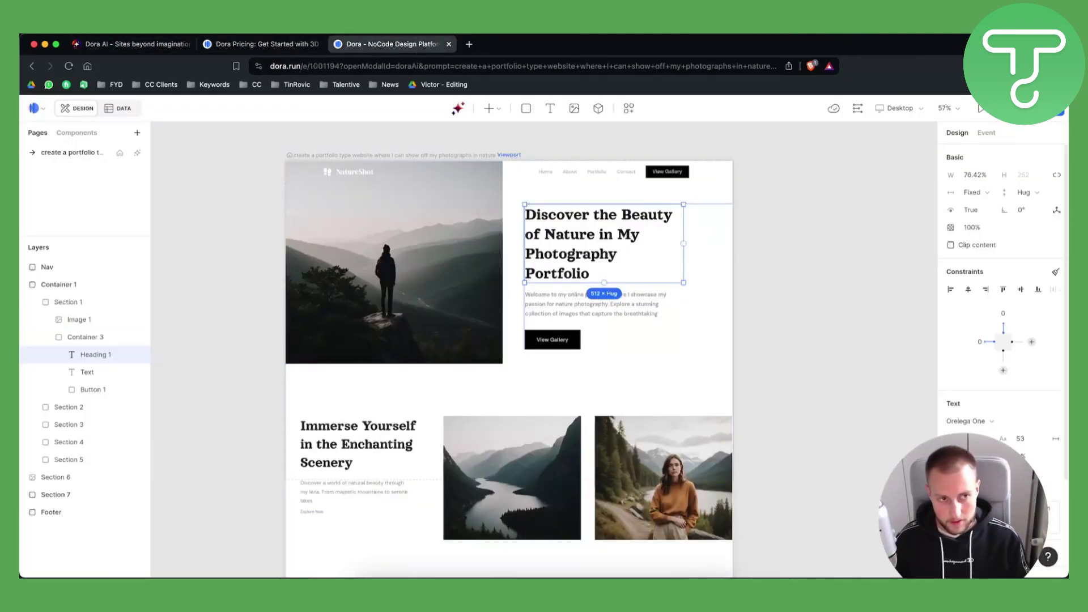
pyautogui.click(264, 47)
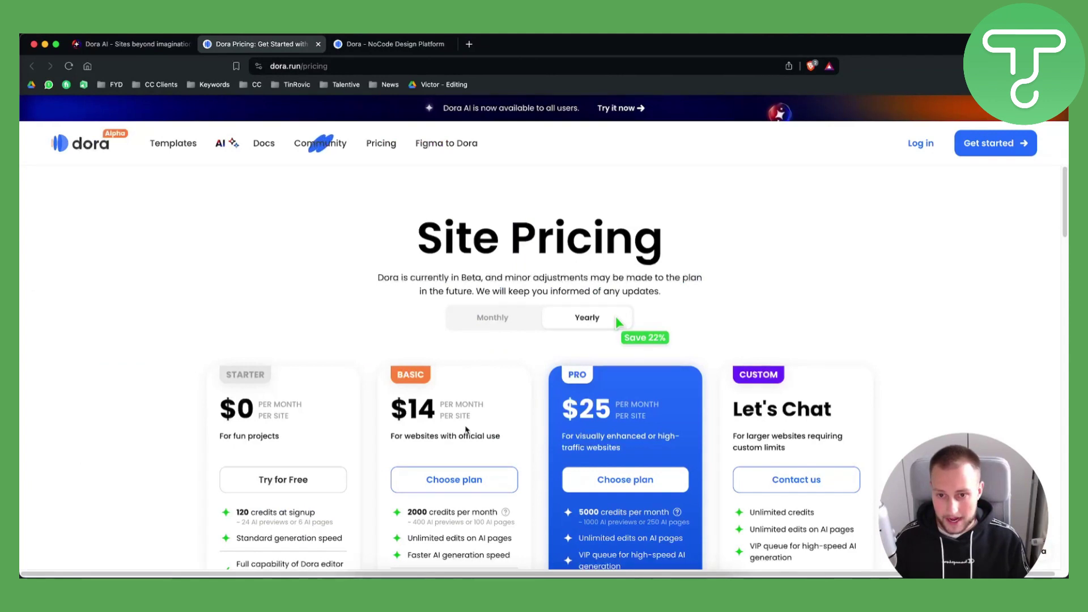
pyautogui.scroll(-2, 616, 317)
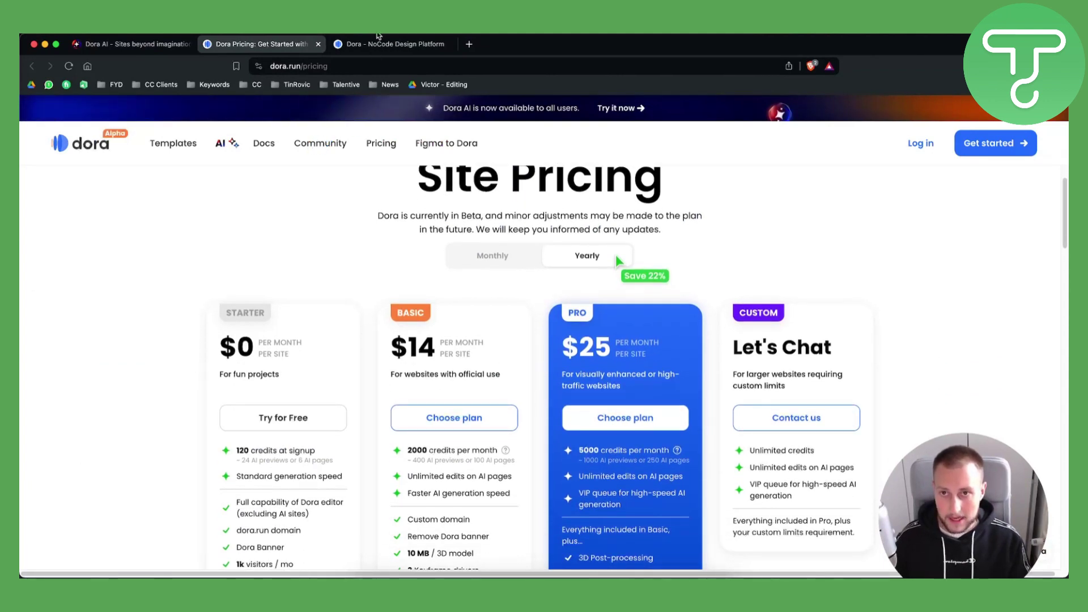
pyautogui.hotkey('ctrl', 'Tab')
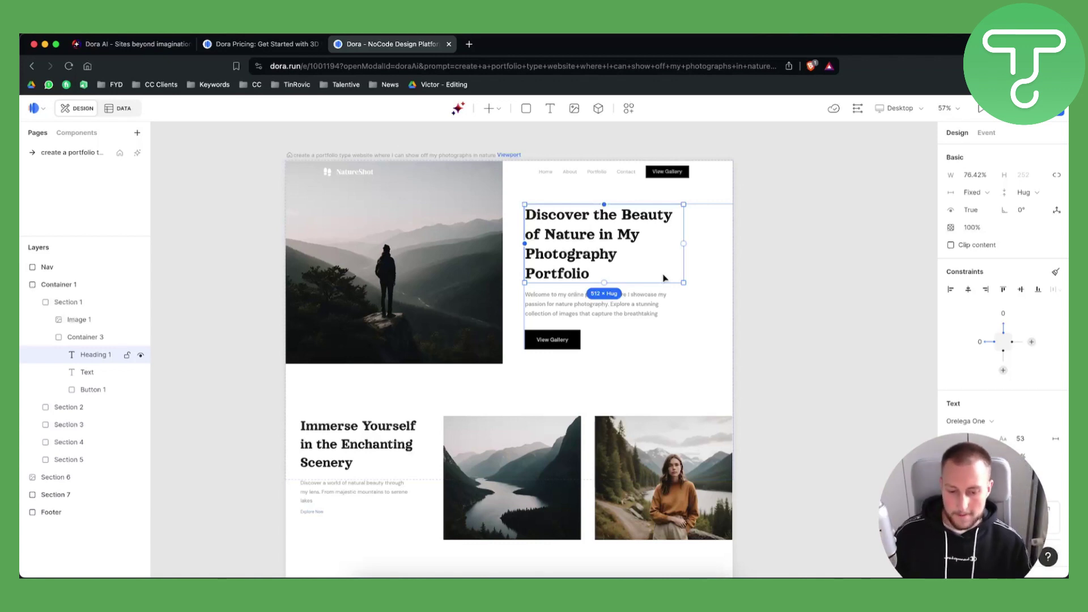
pyautogui.scroll(-2, 747, 342)
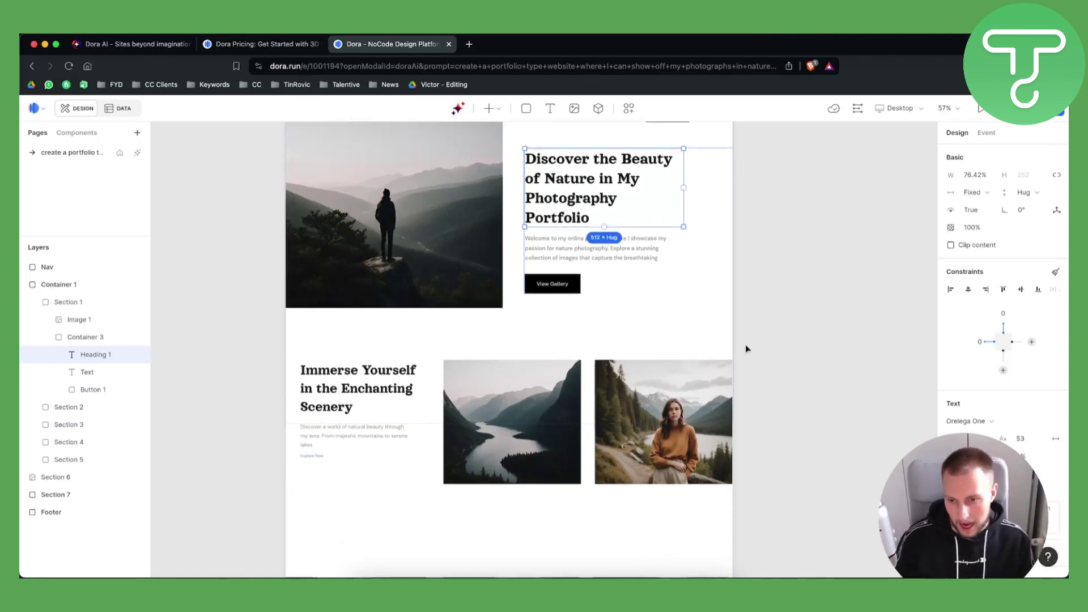
pyautogui.scroll(-2, 746, 344)
pyautogui.scroll(3, 740, 345)
pyautogui.scroll(3, 722, 334)
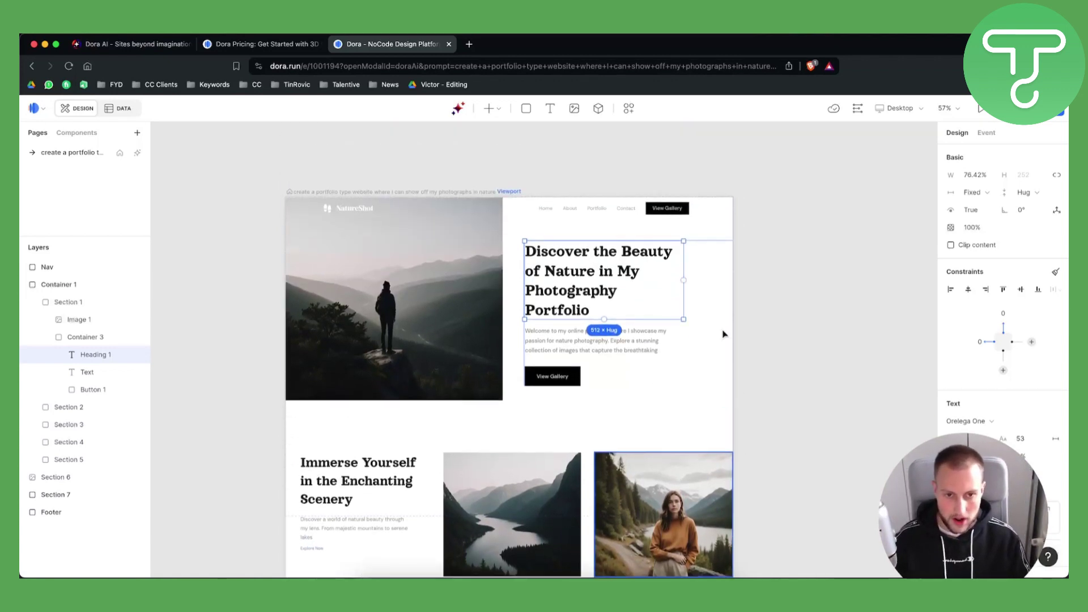
pyautogui.scroll(3, 720, 334)
pyautogui.scroll(-2, 715, 340)
pyautogui.scroll(-3, 709, 345)
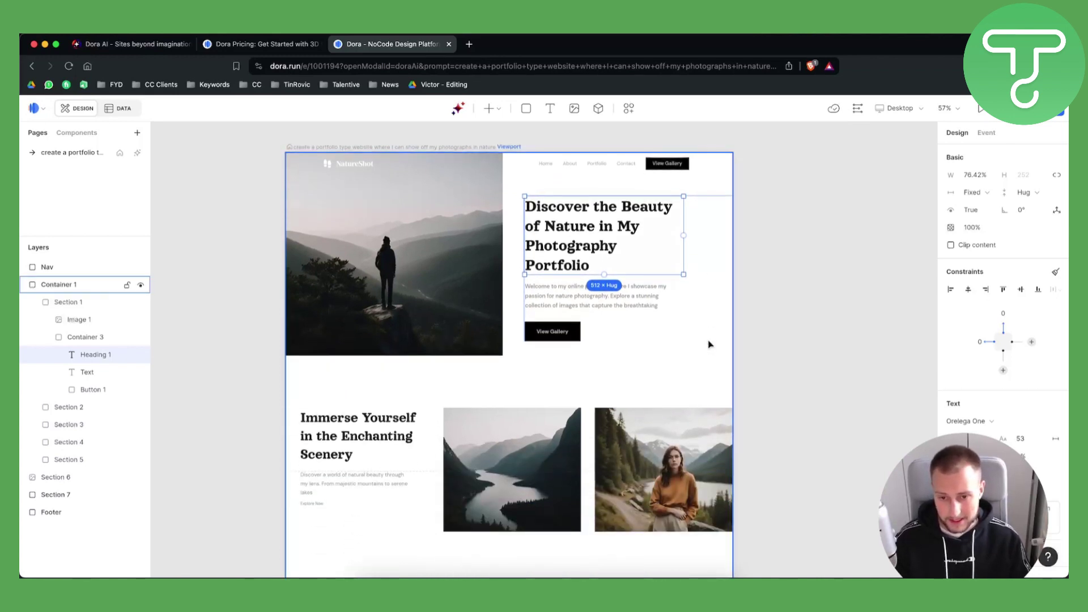
pyautogui.scroll(-1, 708, 343)
pyautogui.scroll(-1, 708, 343)
pyautogui.scroll(-1, 708, 345)
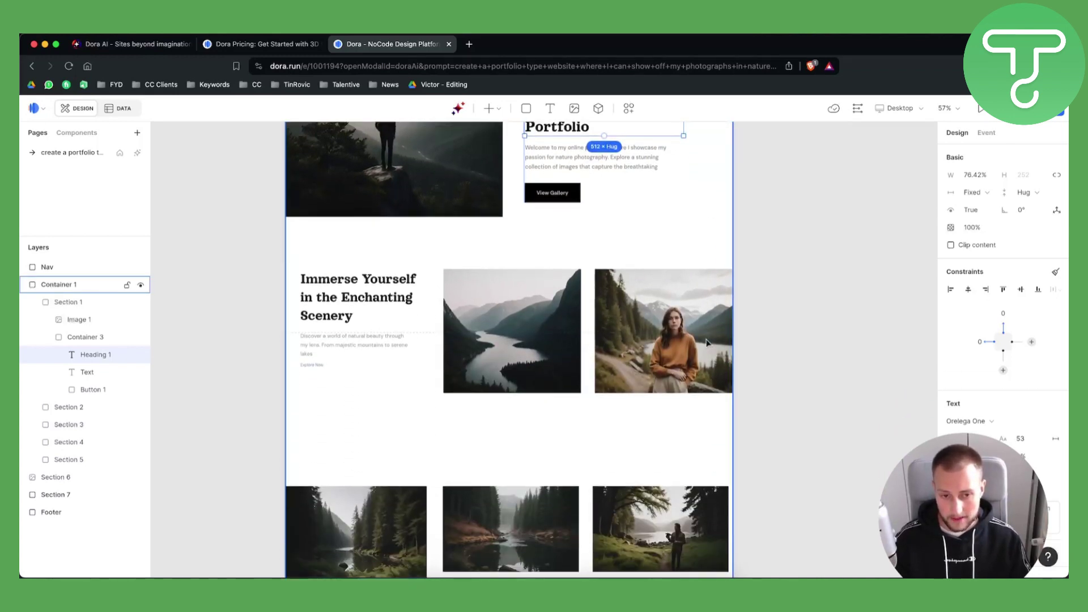
pyautogui.scroll(-2, 707, 343)
pyautogui.scroll(-2, 706, 345)
pyautogui.scroll(-1, 707, 344)
pyautogui.scroll(-2, 707, 343)
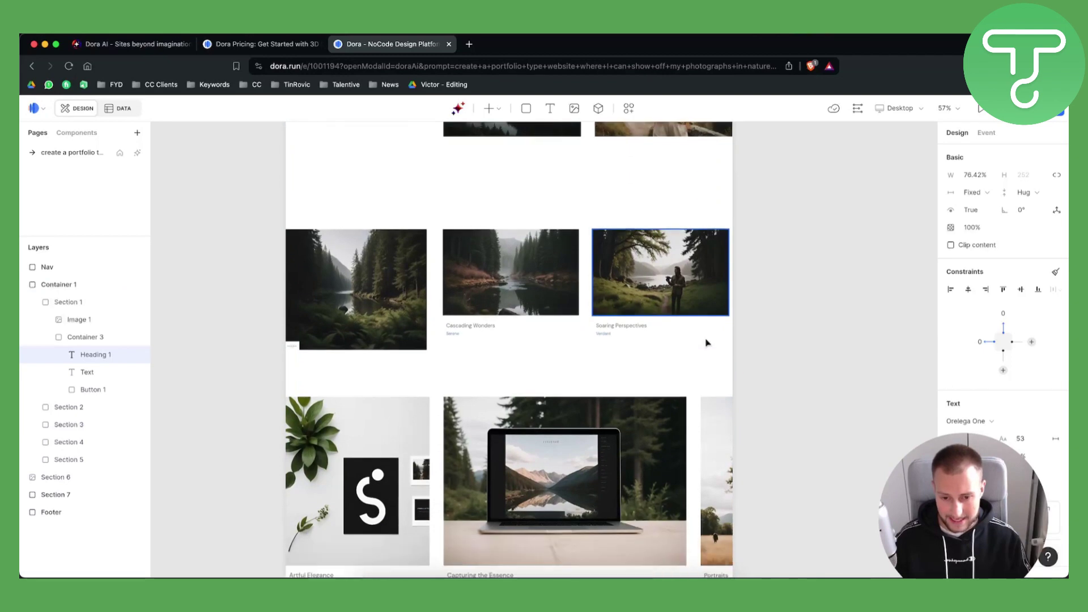
pyautogui.scroll(-1, 706, 344)
pyautogui.scroll(-1, 706, 344)
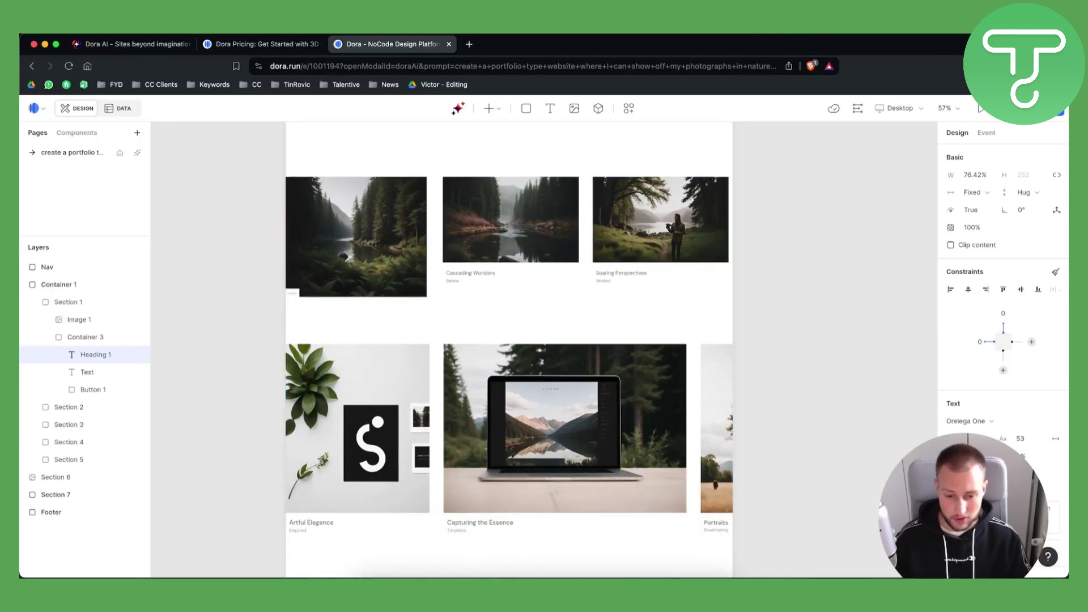